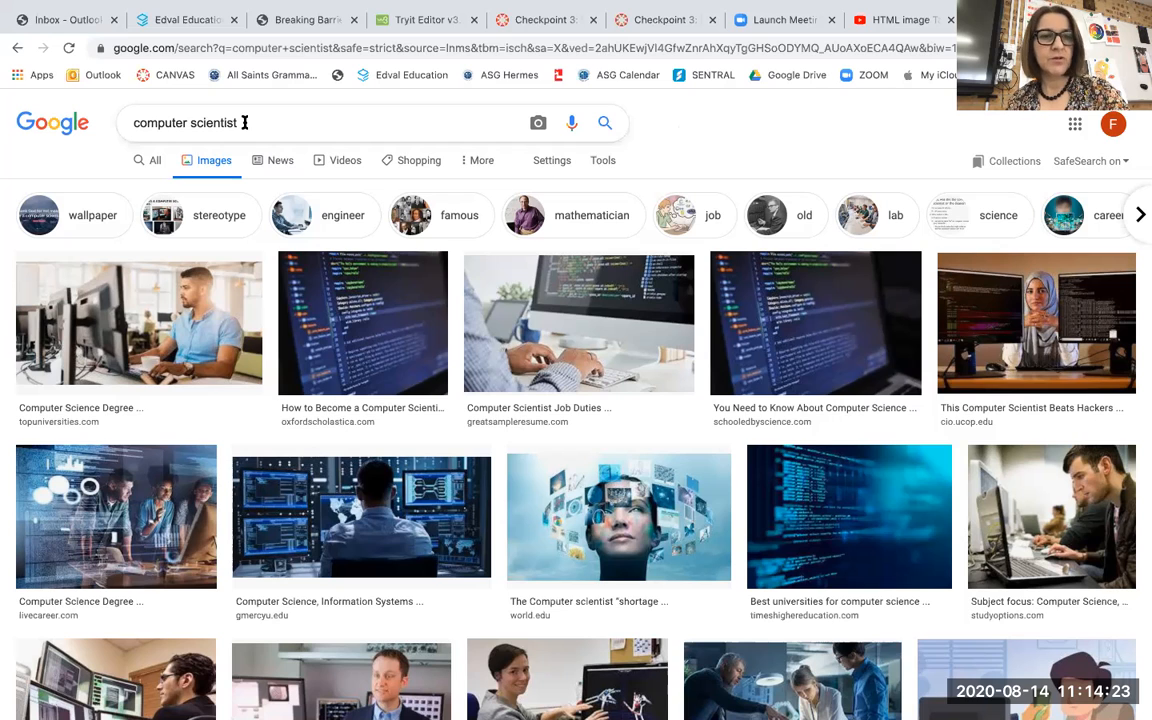
Filter the computer scientist image results to large images only.
left_click(605, 161)
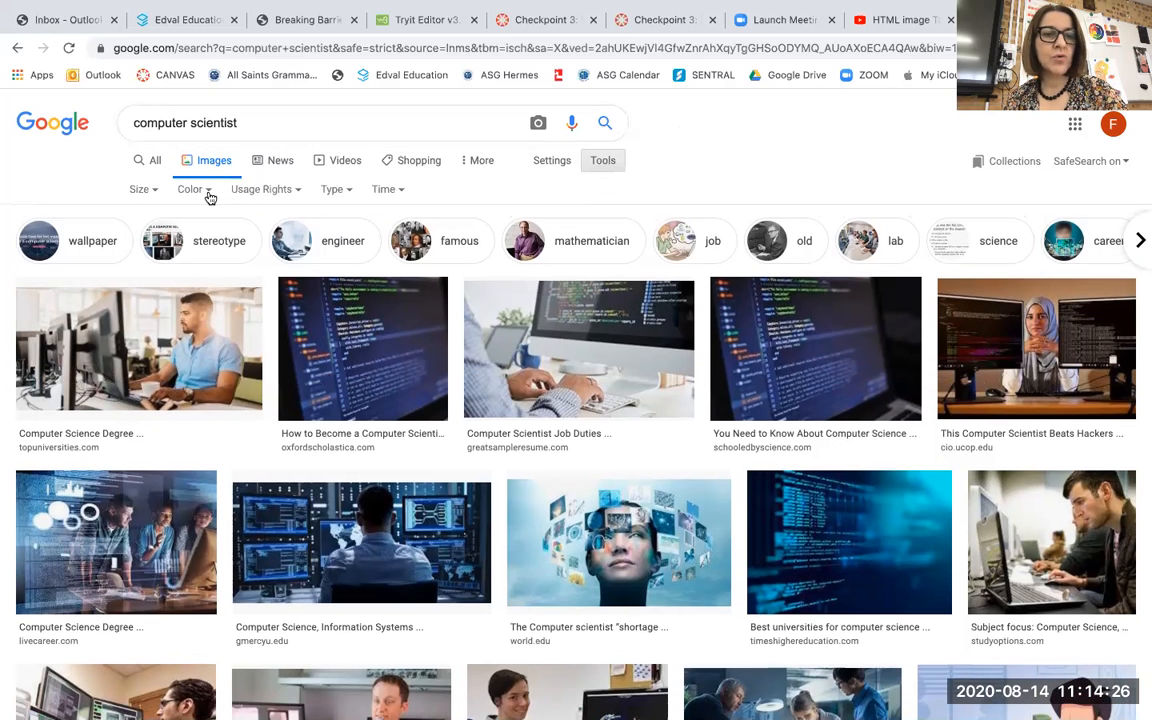
left_click(150, 192)
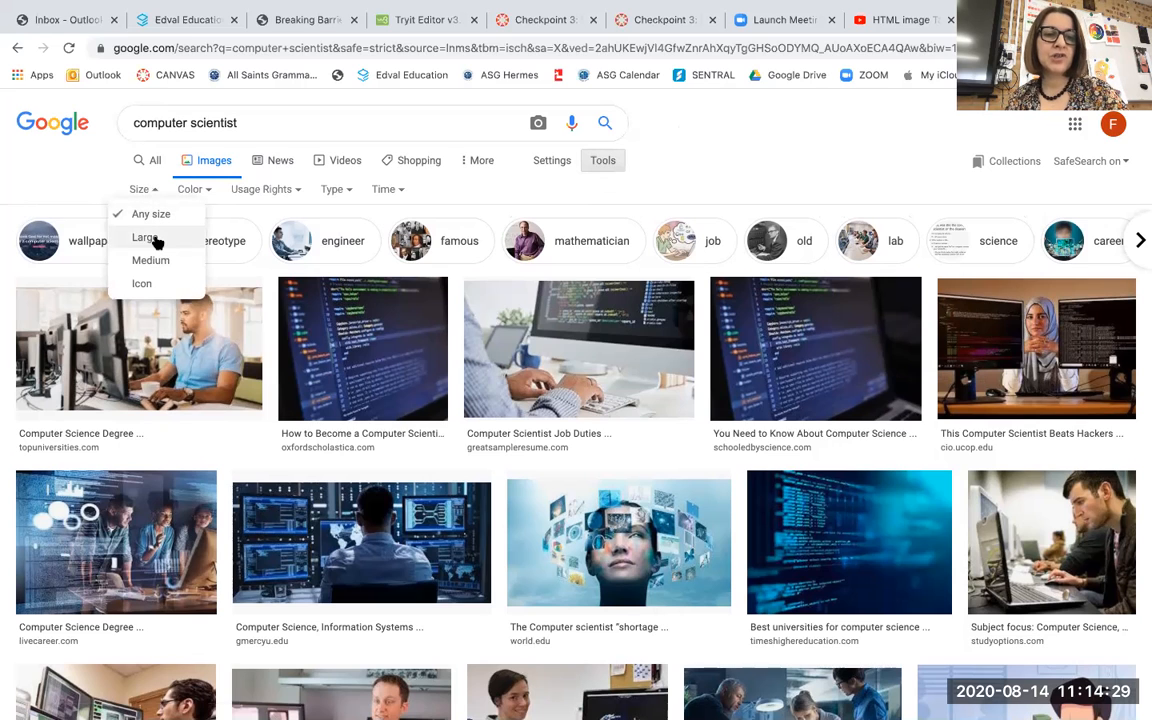
left_click(155, 238)
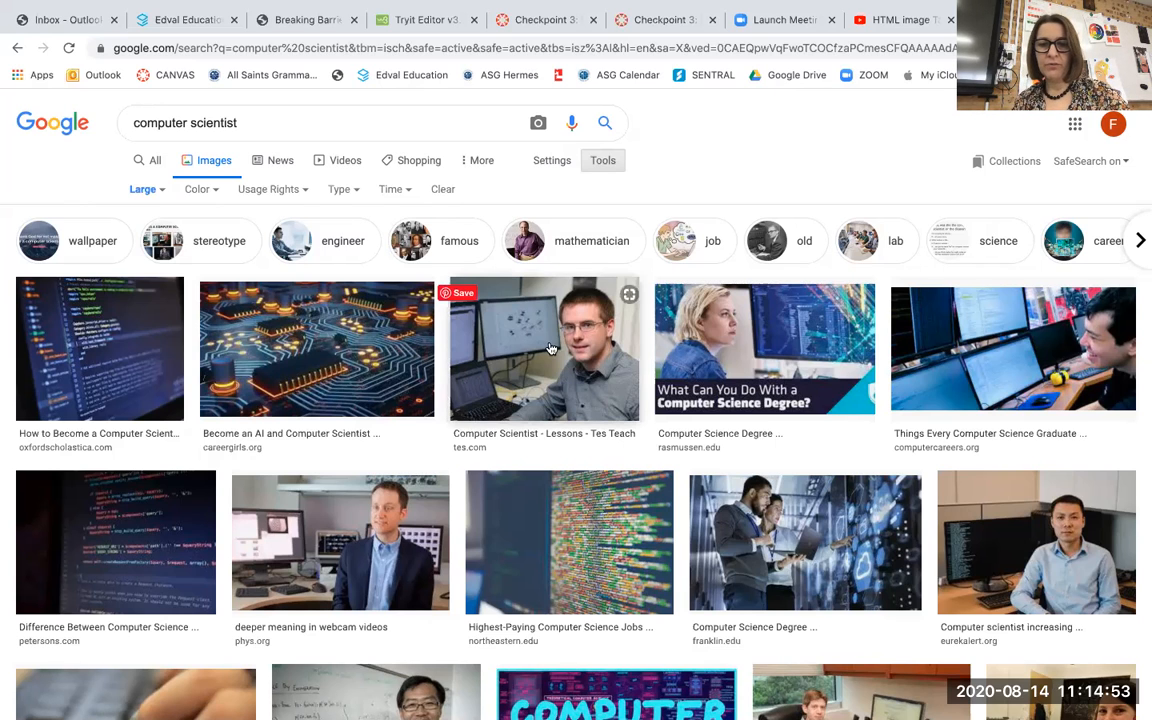
Open the preview of the northeastern.edu image showing colourful code on a computer screen.
scroll(549, 348, "down", 1)
scroll(589, 375, "down", 2)
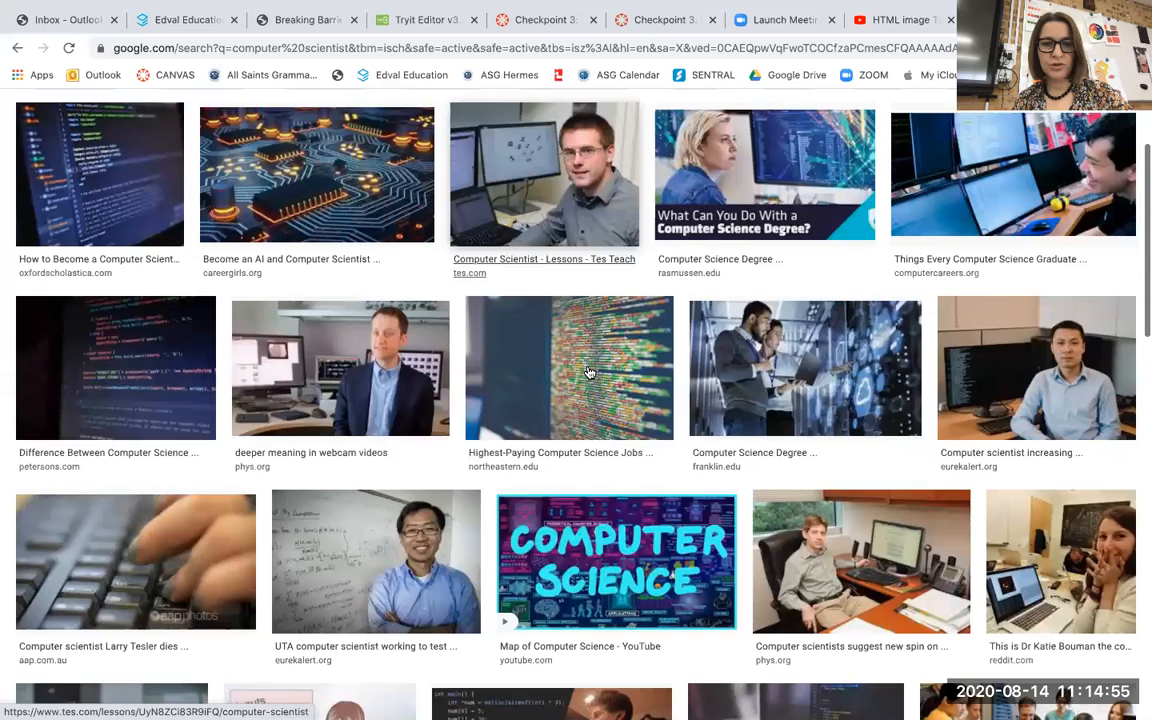
left_click(638, 378)
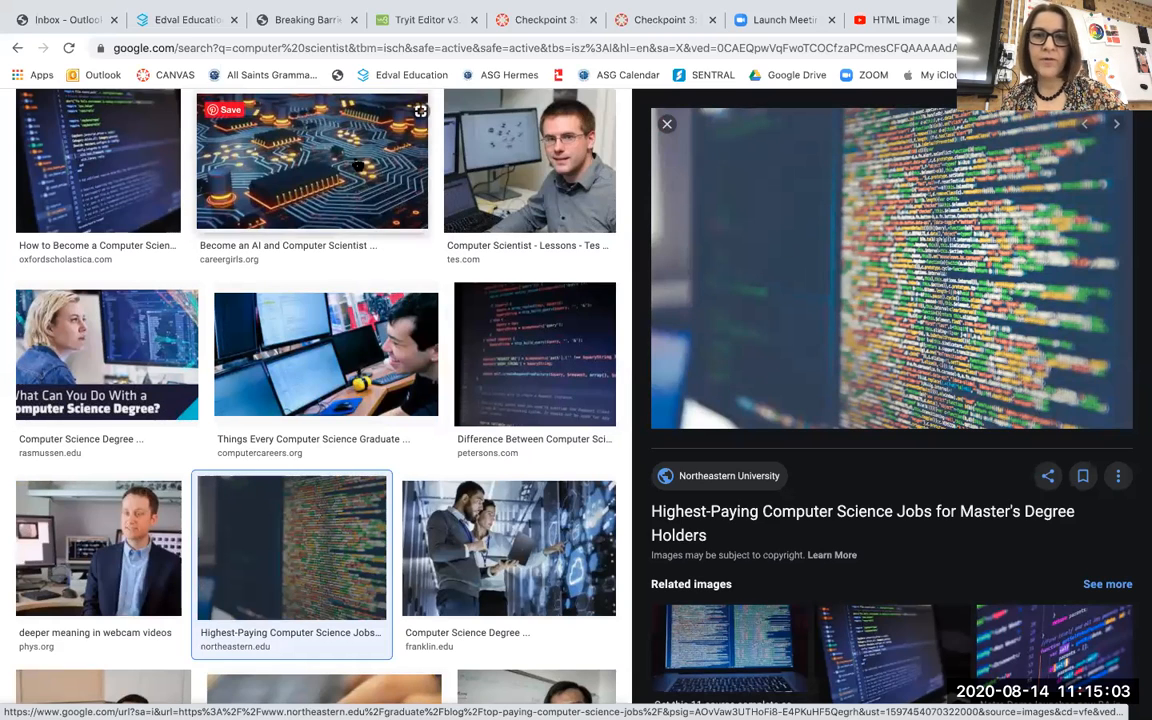
Save the previewed code image to the Desktop under the name computer-scientist.
right_click(749, 237)
left_click(804, 354)
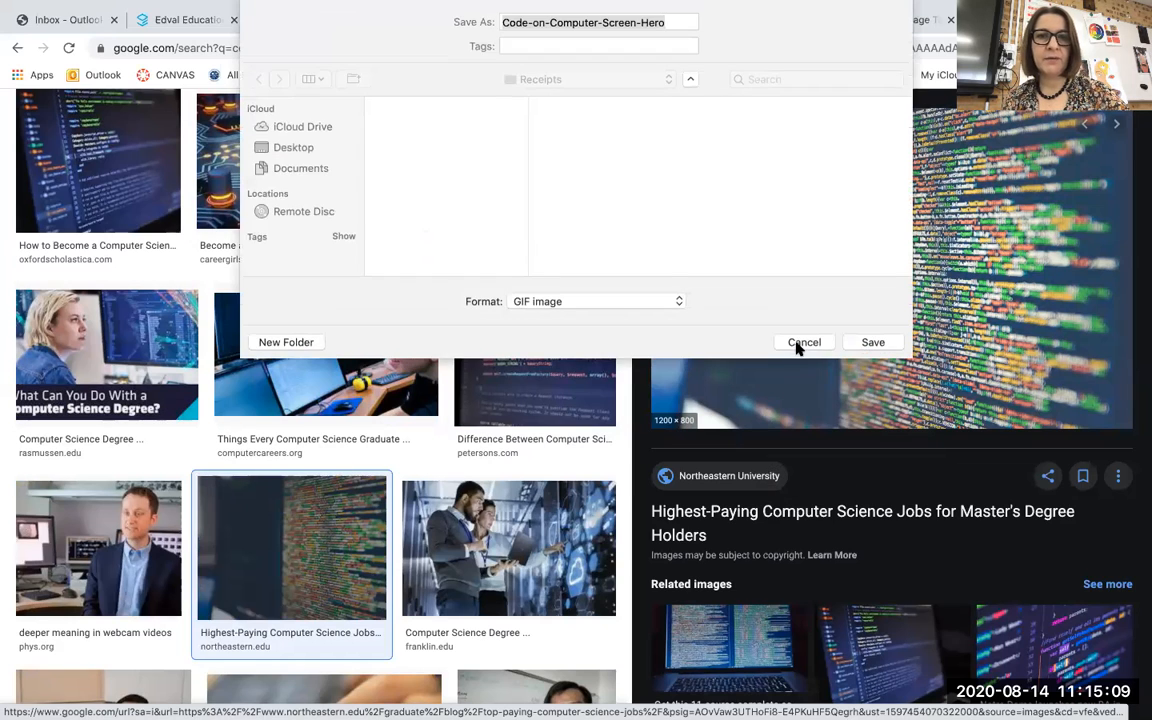
type("computer-sc")
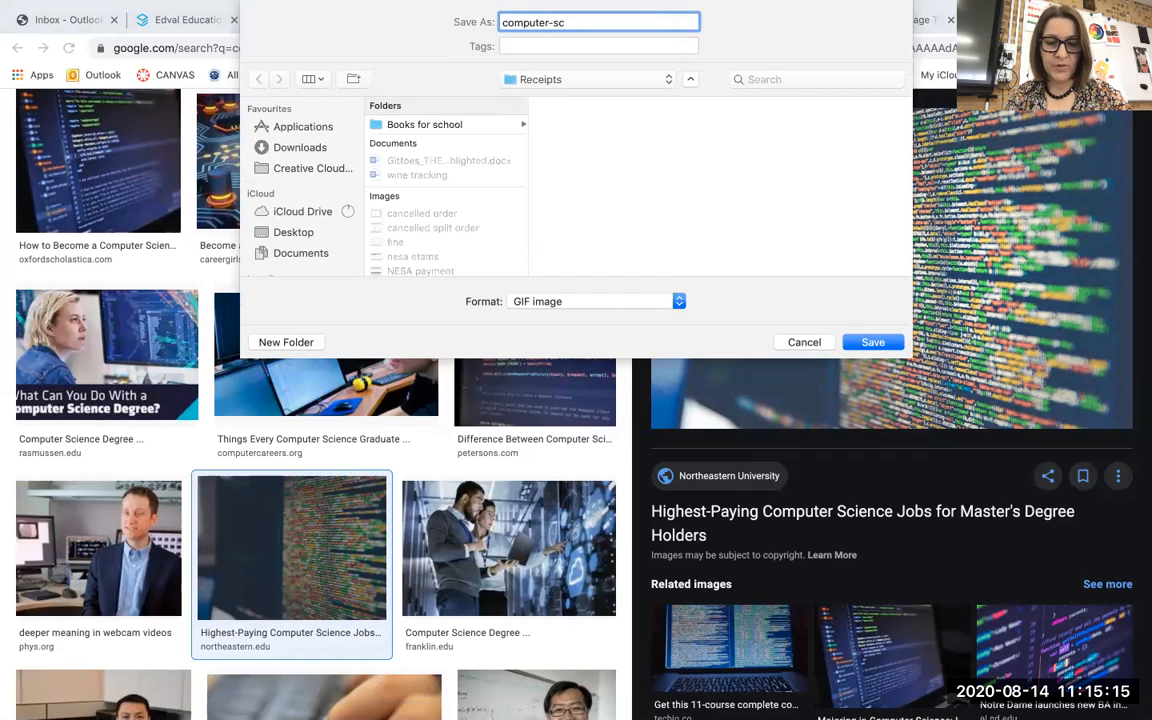
type("ientist")
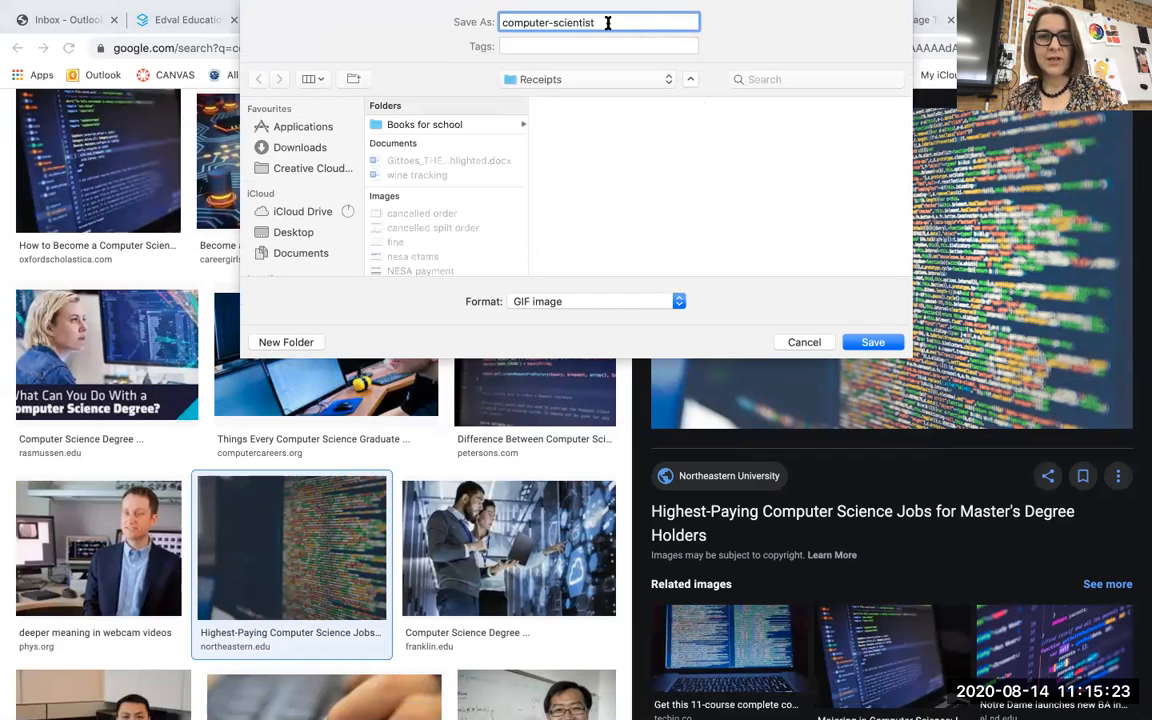
left_click(280, 232)
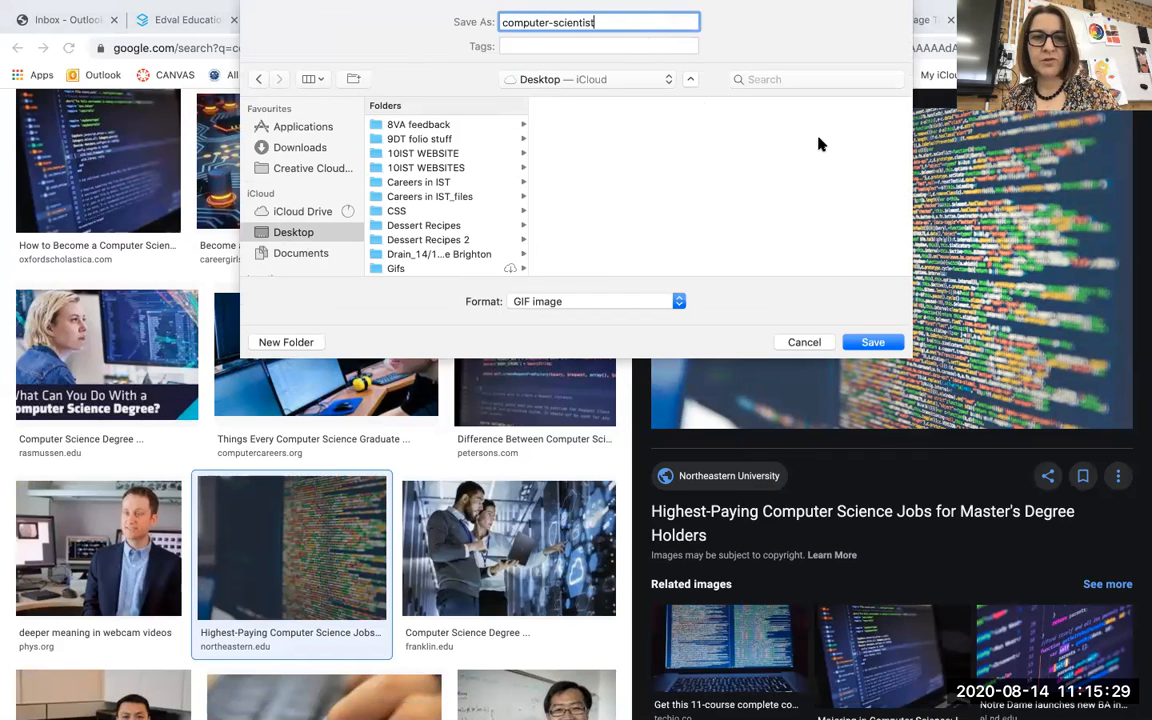
left_click(870, 344)
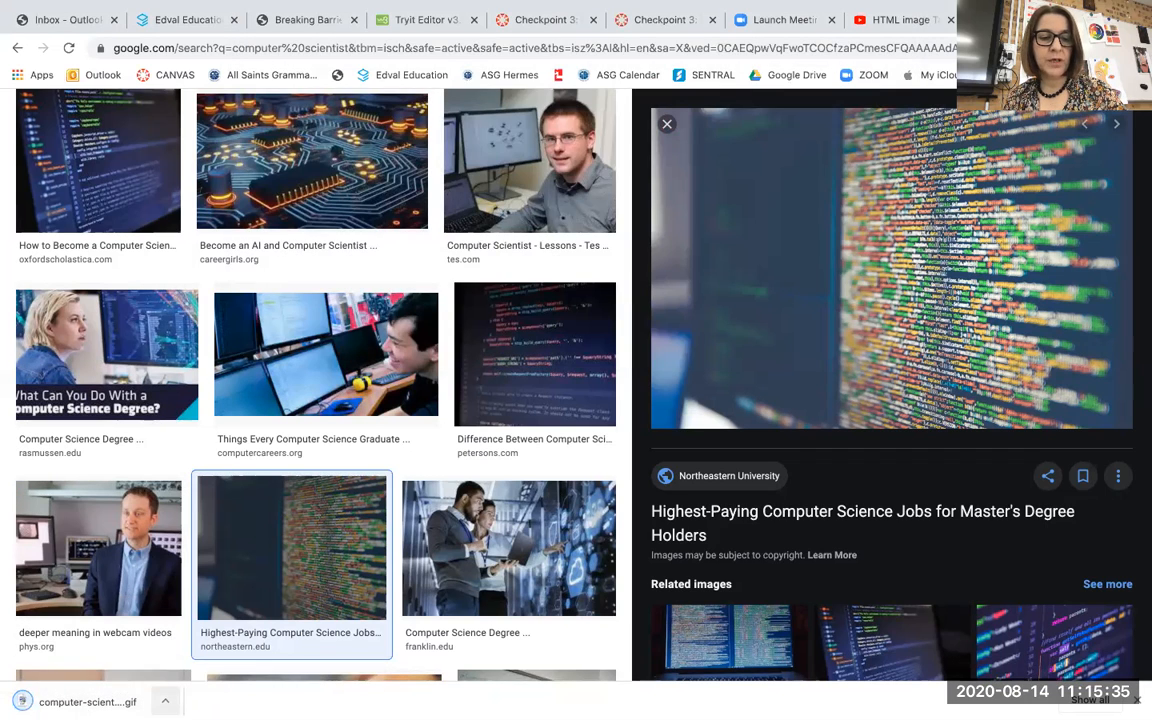
Locate the downloaded computer-scientist.gif in Finder and open it in Photoshop.
left_click(165, 701)
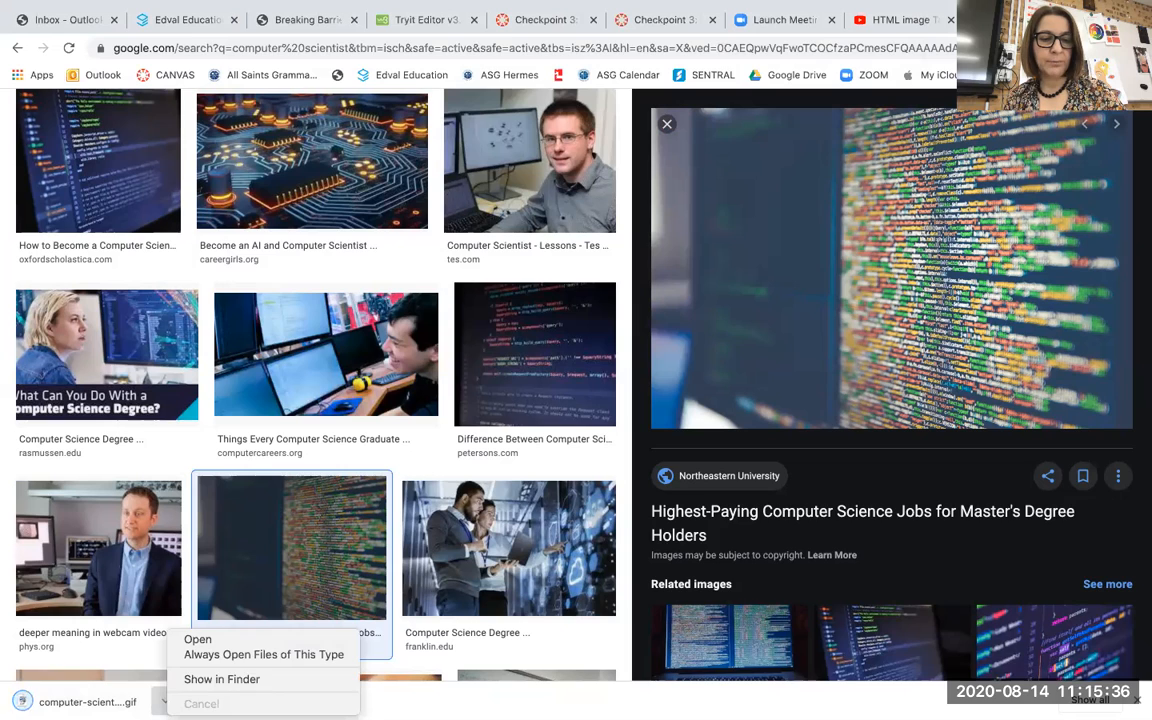
left_click(199, 680)
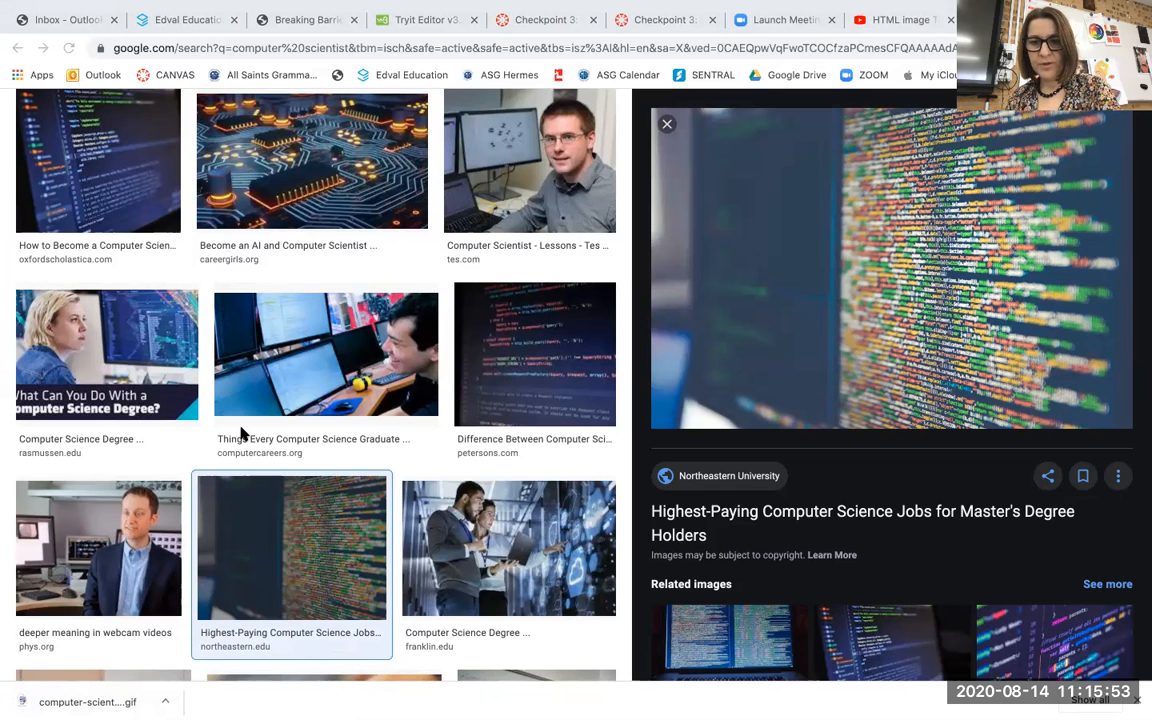
key("super+Tab")
left_click_drag(944, 193, 527, 129)
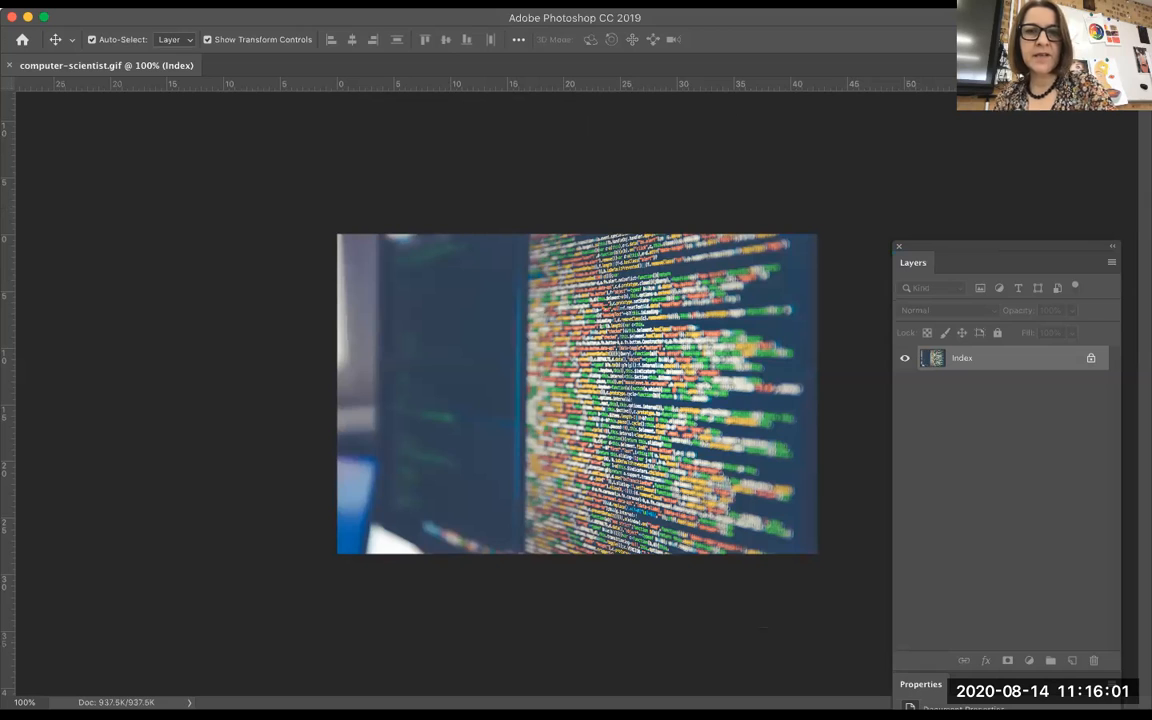
Show the Tools panel, placed beside the image, and activate the Crop tool.
left_click(505, 2)
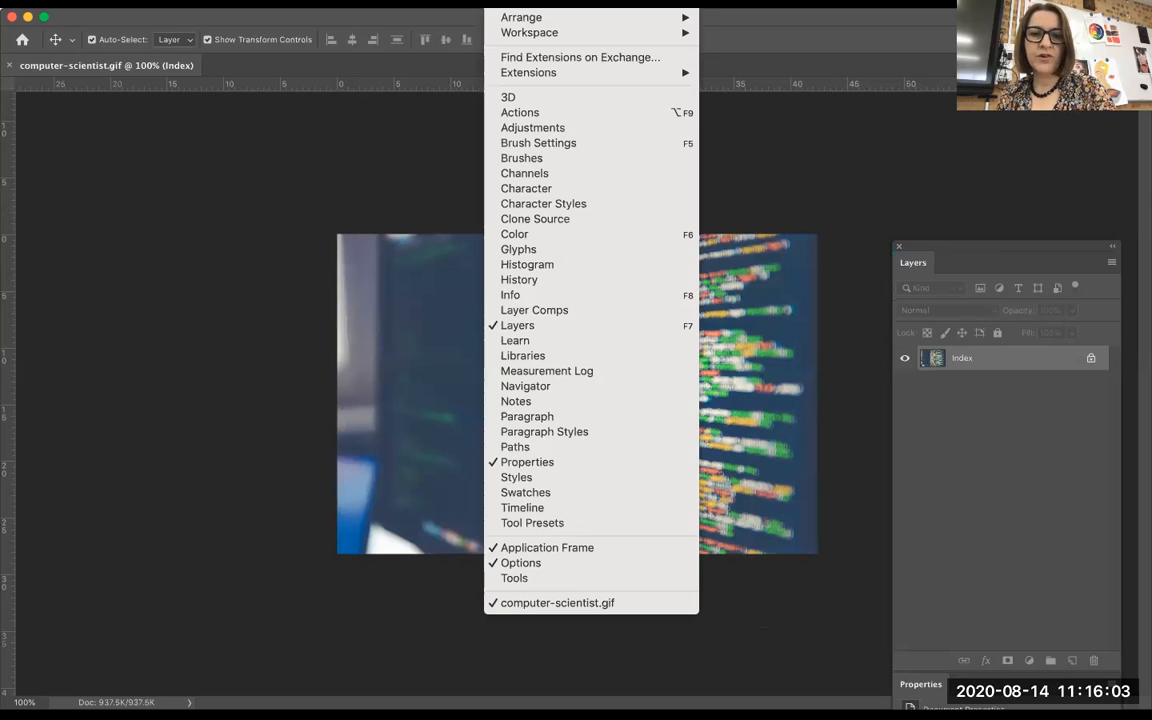
left_click(515, 579)
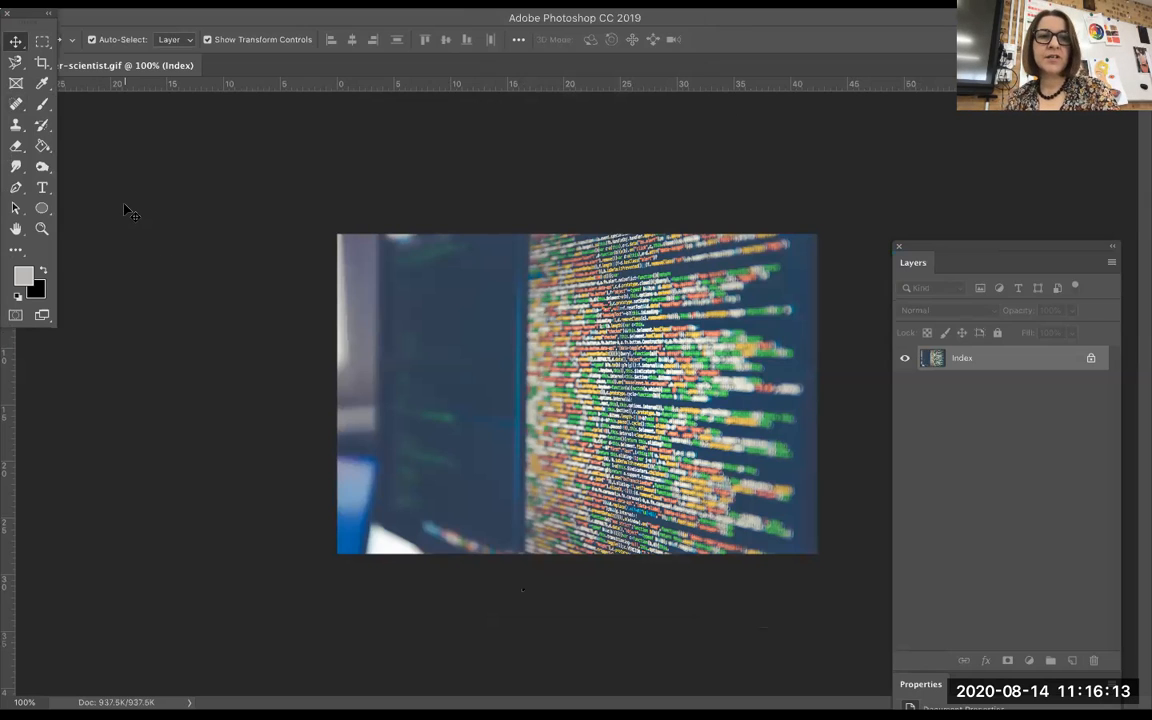
left_click_drag(23, 15, 86, 170)
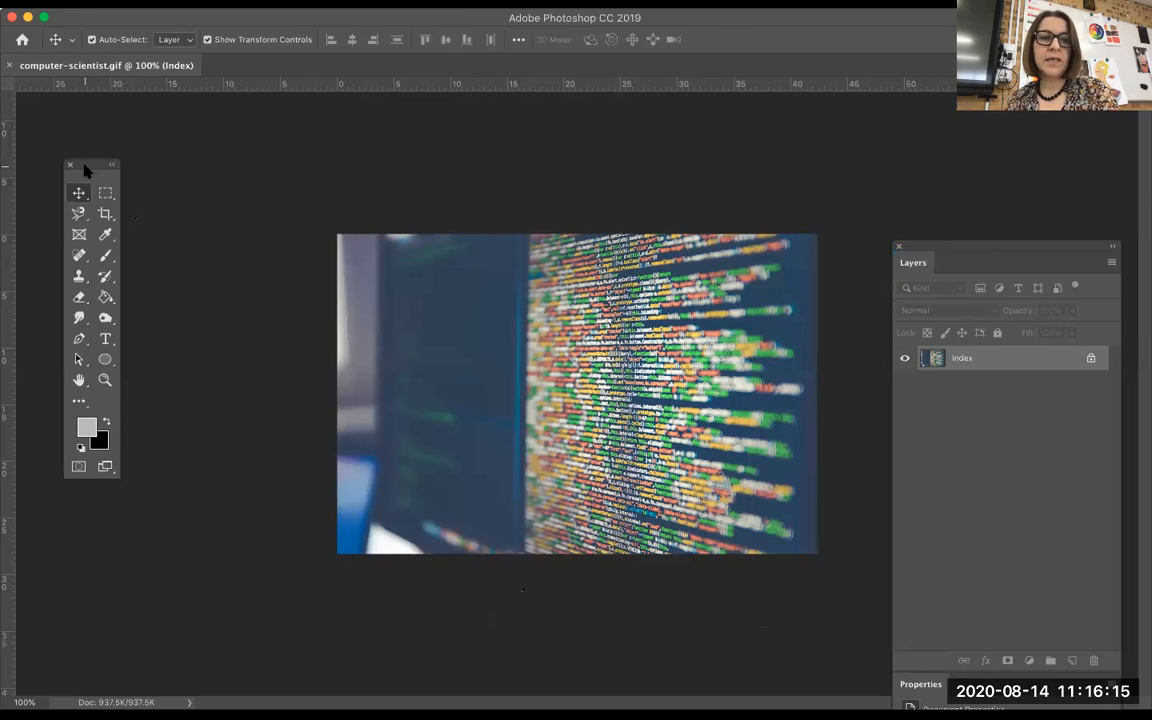
left_click(106, 214)
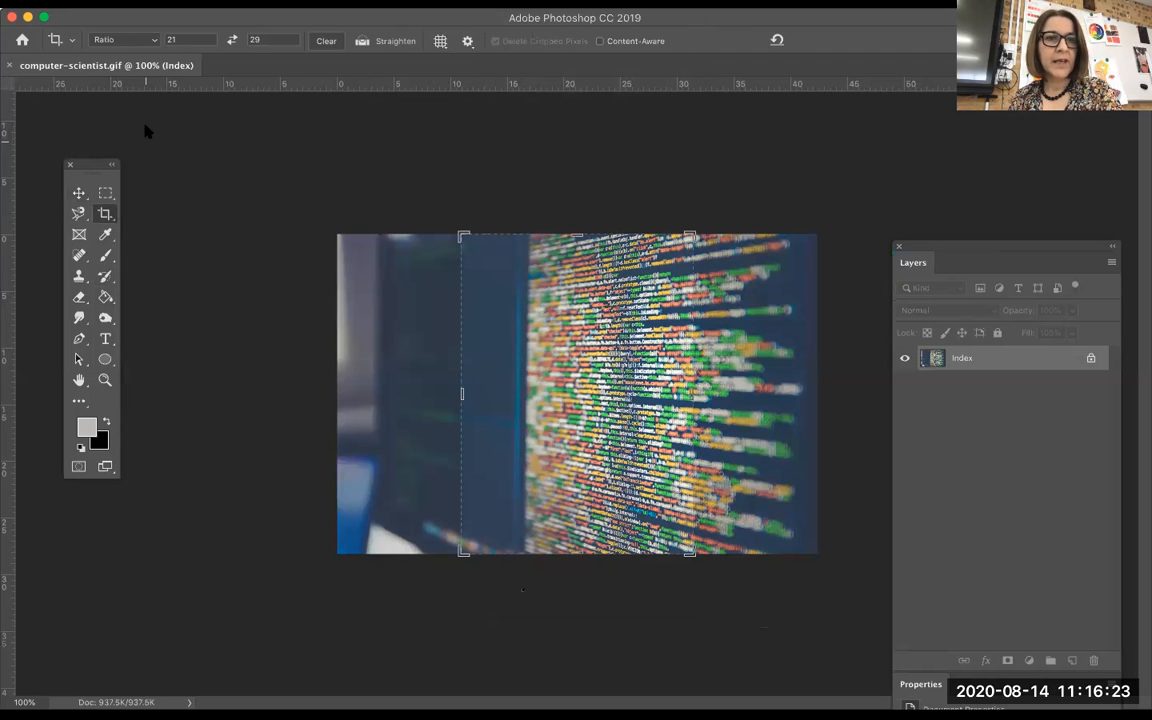
Try the 2:3 crop ratio on the image with its width and height swapped to 3:2.
left_click(153, 41)
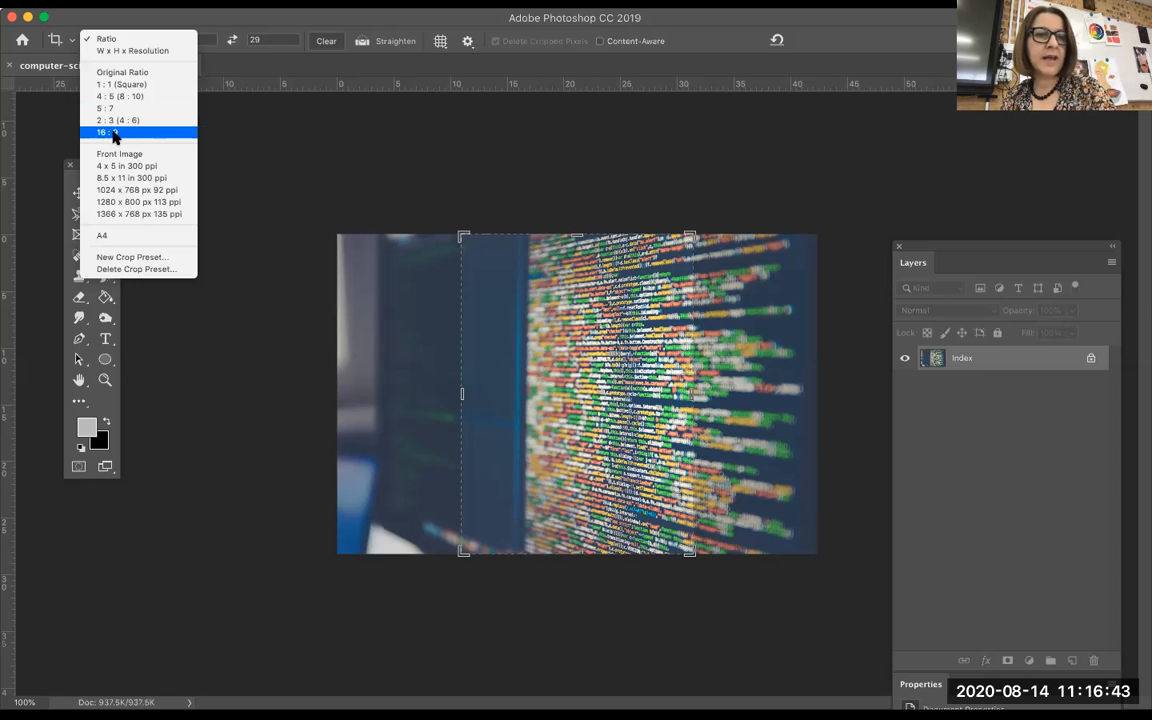
left_click(110, 121)
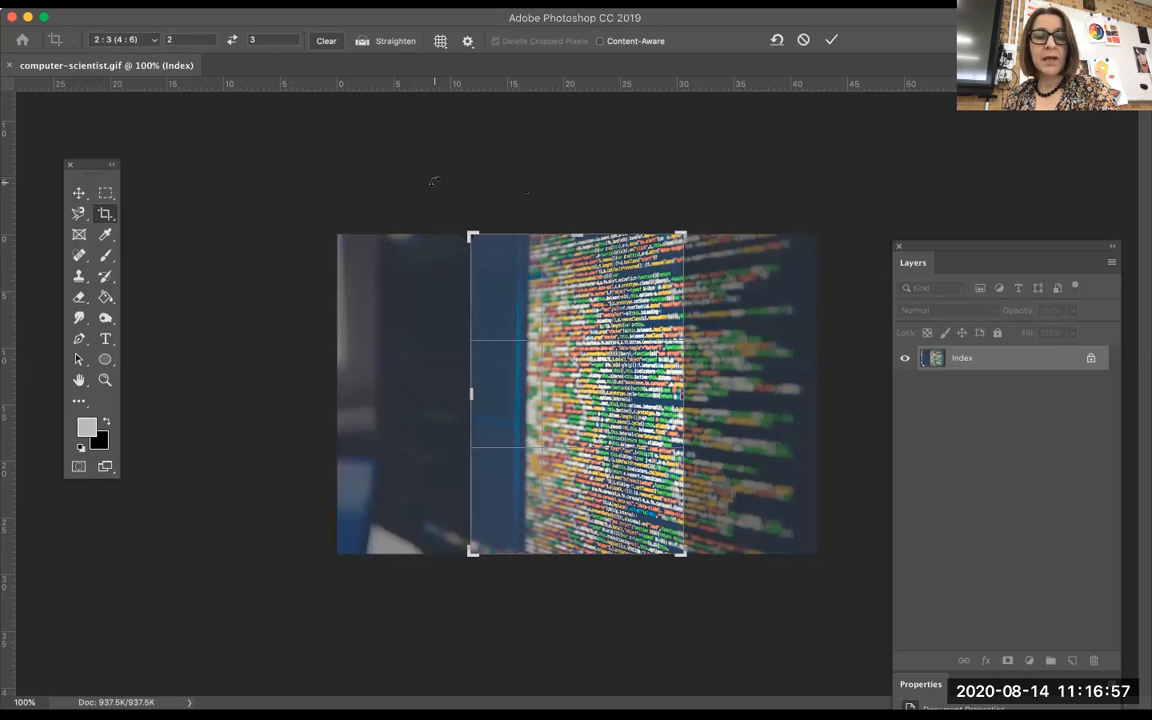
left_click(232, 41)
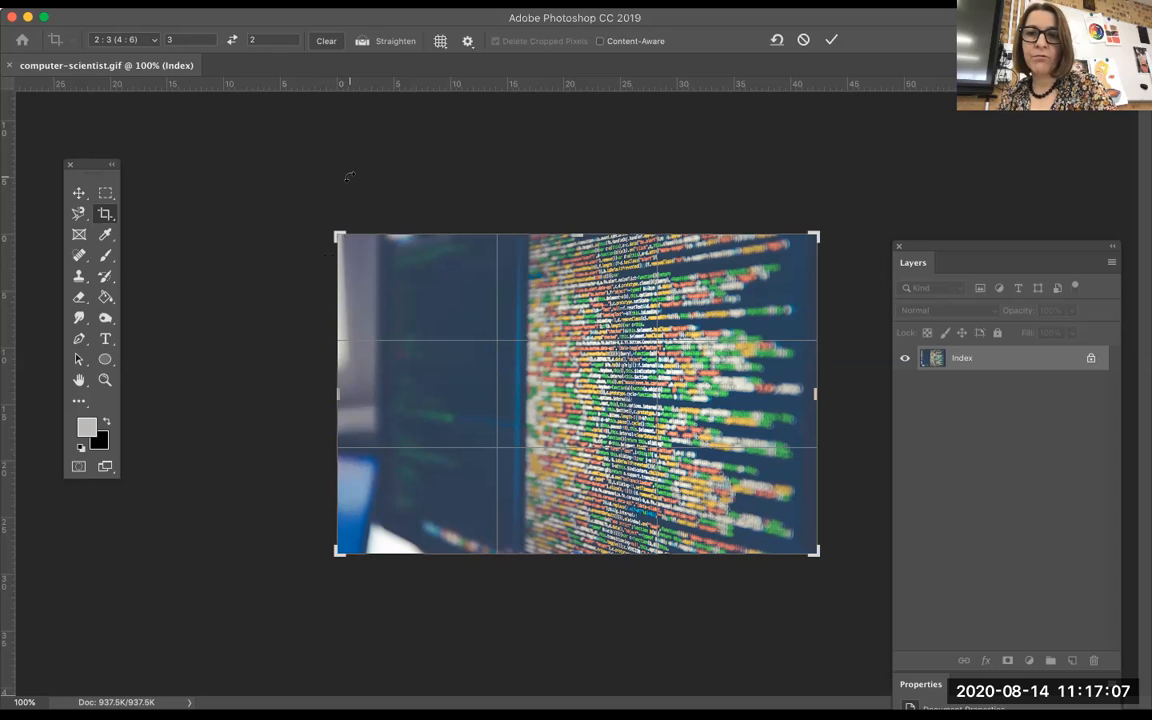
Crop the image to a 16:9 ratio, shifting it down in the frame to keep more of its upper part.
left_click(153, 41)
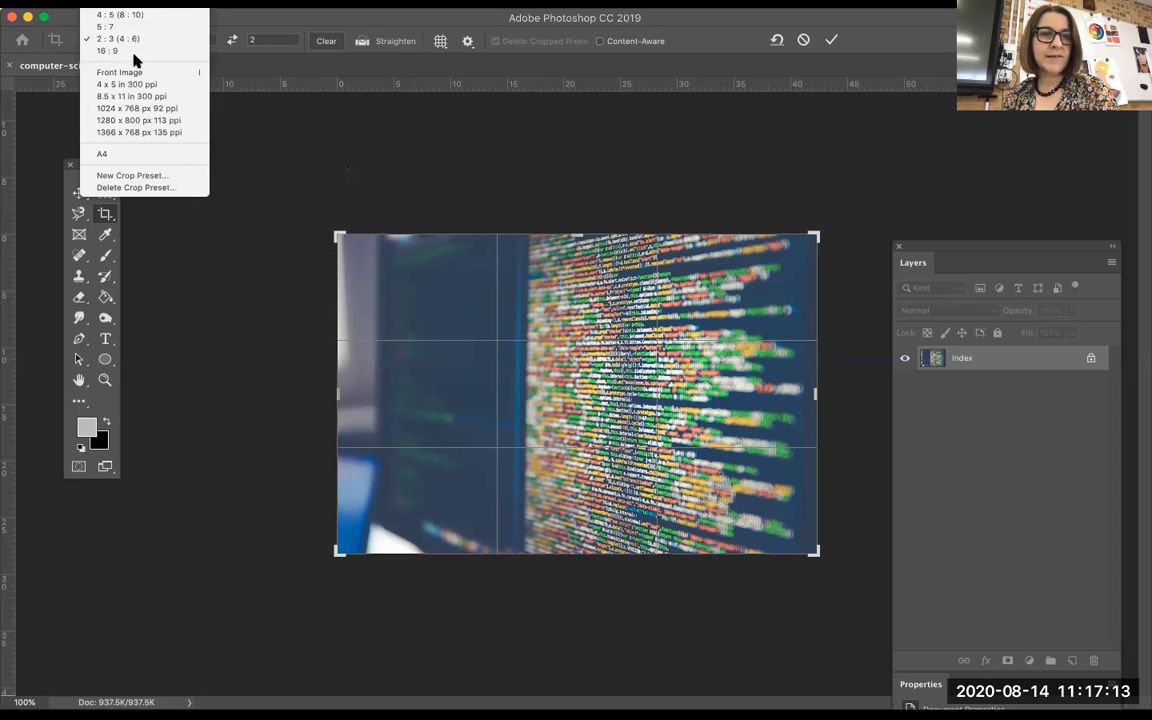
left_click(129, 51)
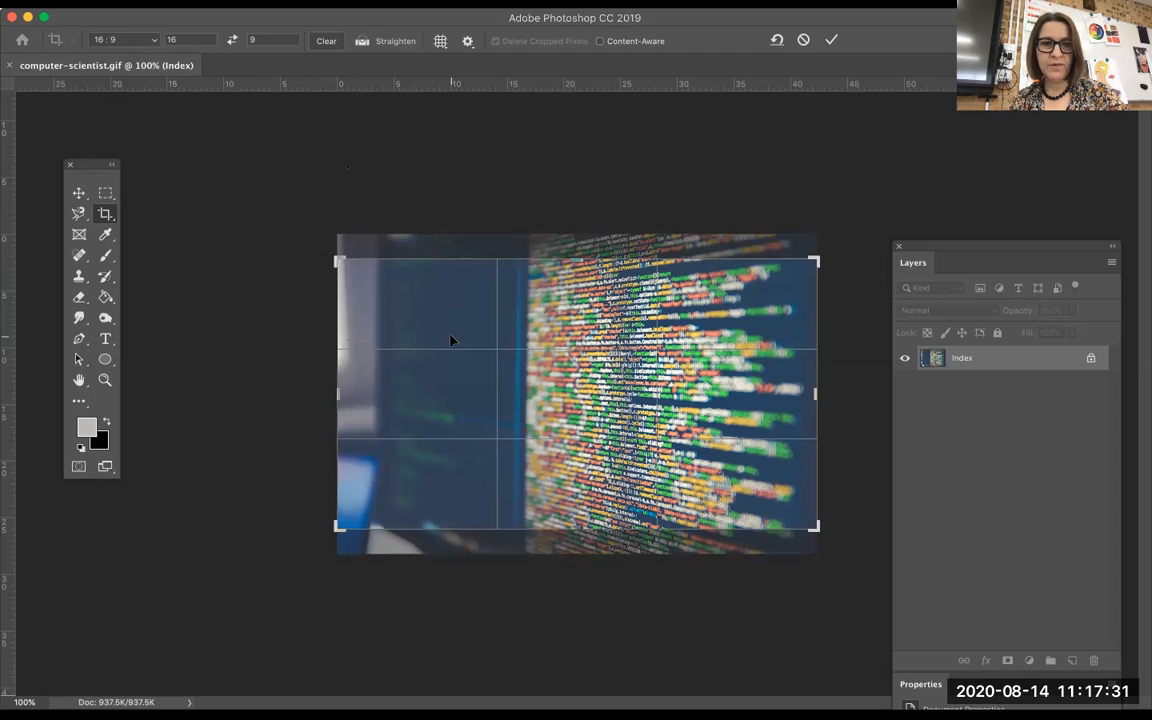
mouse_move(451, 341)
left_mouse_down()
mouse_move(450, 326)
mouse_move(450, 358)
left_mouse_up()
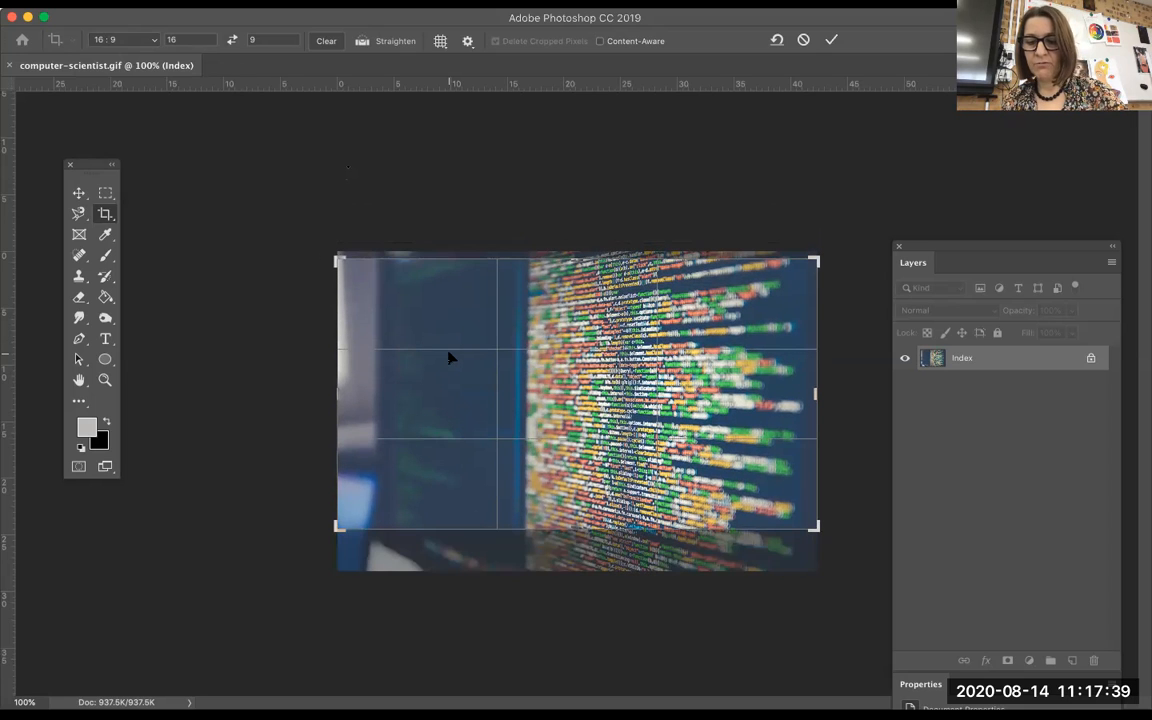
key("Return")
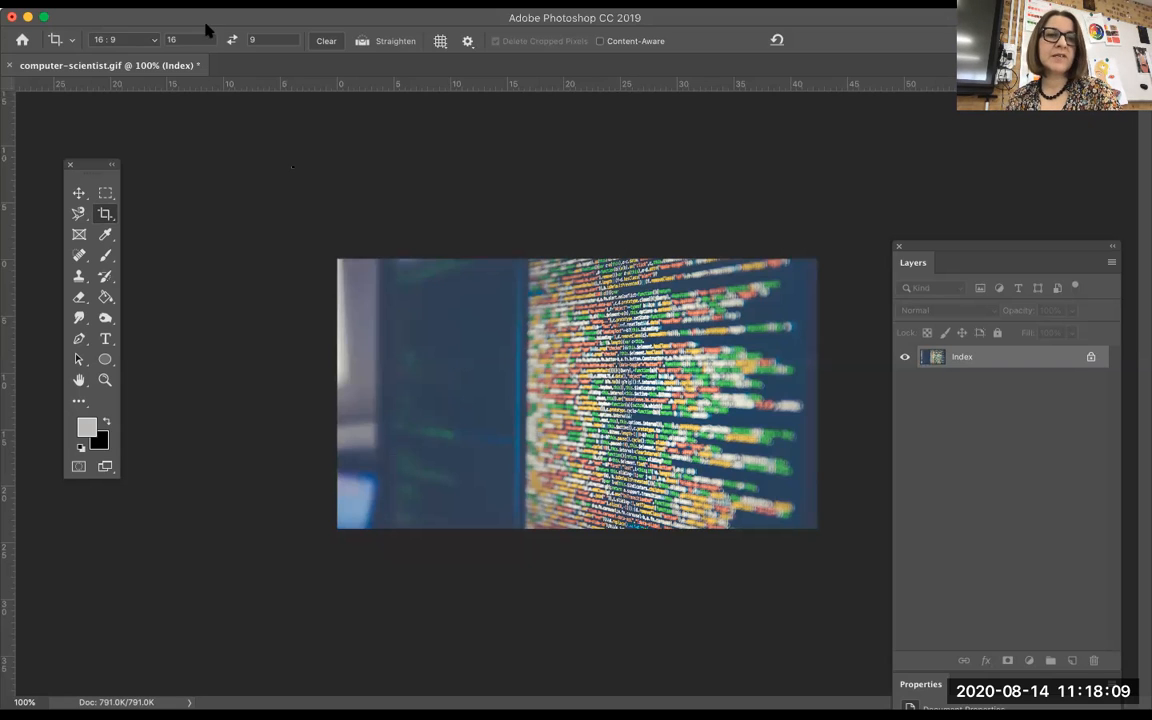
Start a Save for Web export of the cropped image and set the file format to JPEG.
left_click(150, 3)
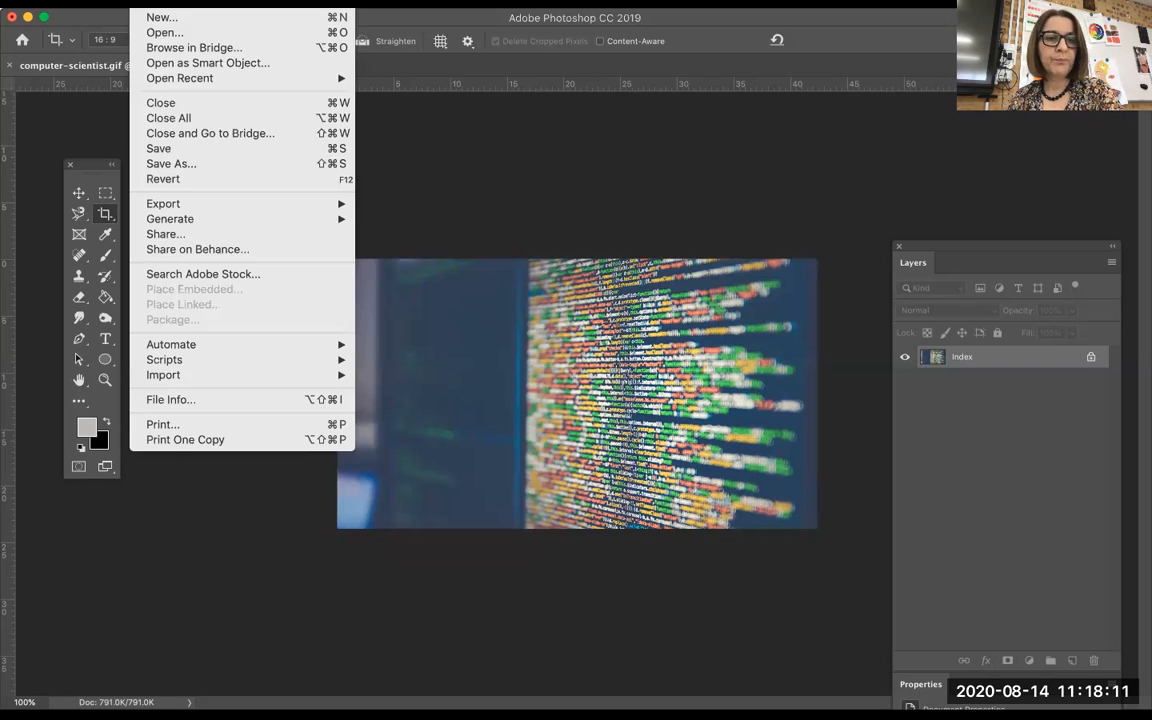
mouse_move(169, 206)
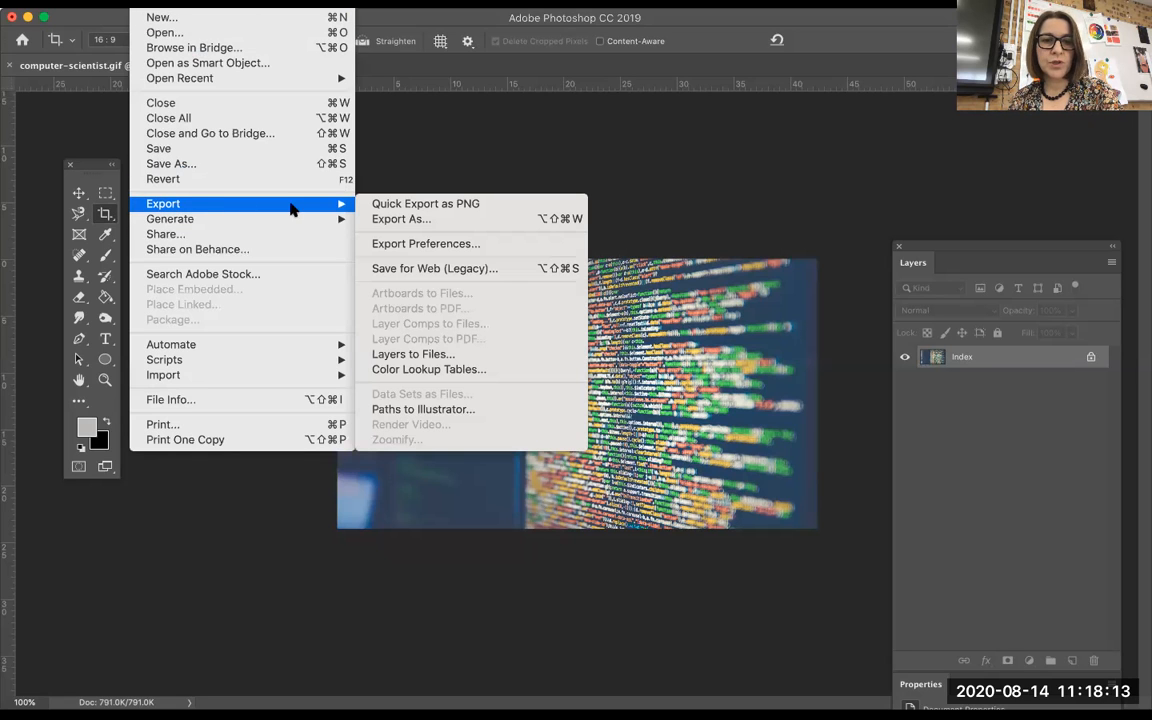
left_click(420, 270)
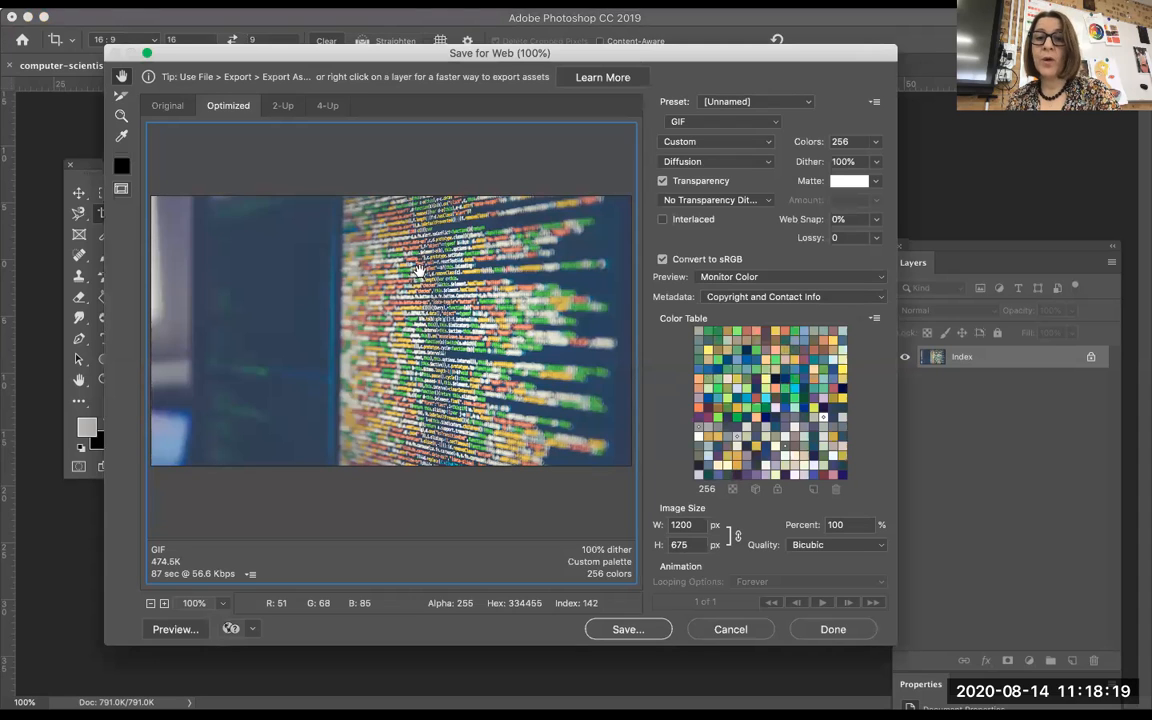
left_click(739, 124)
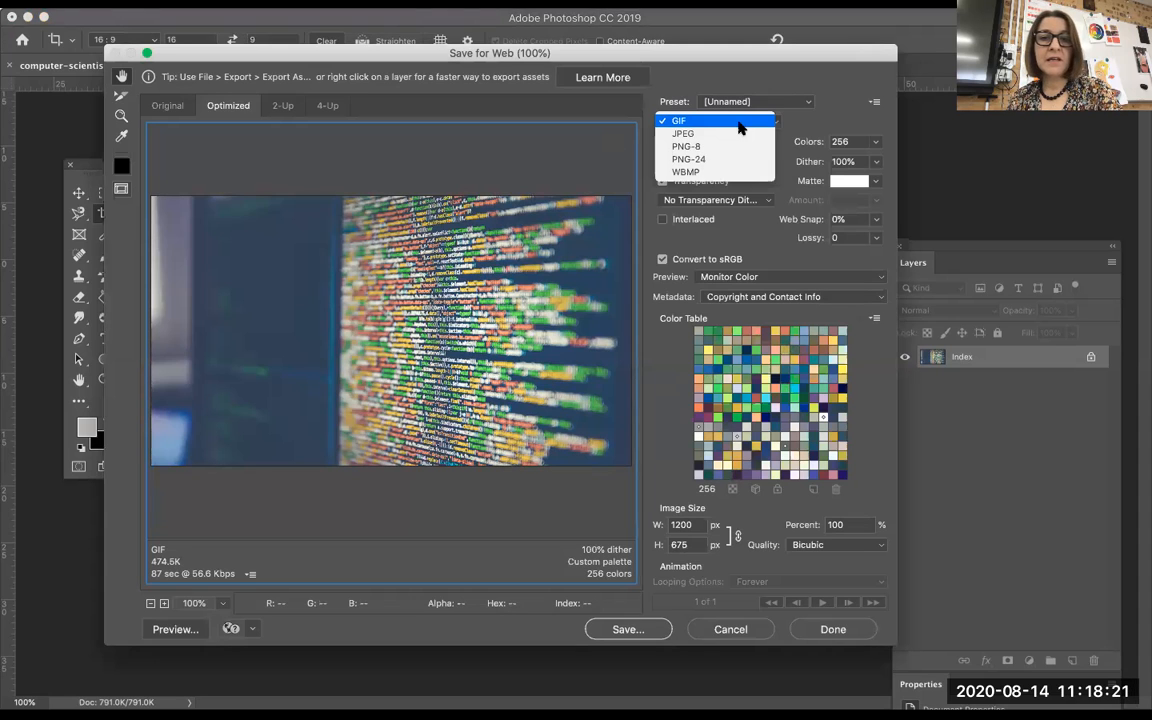
left_click(695, 133)
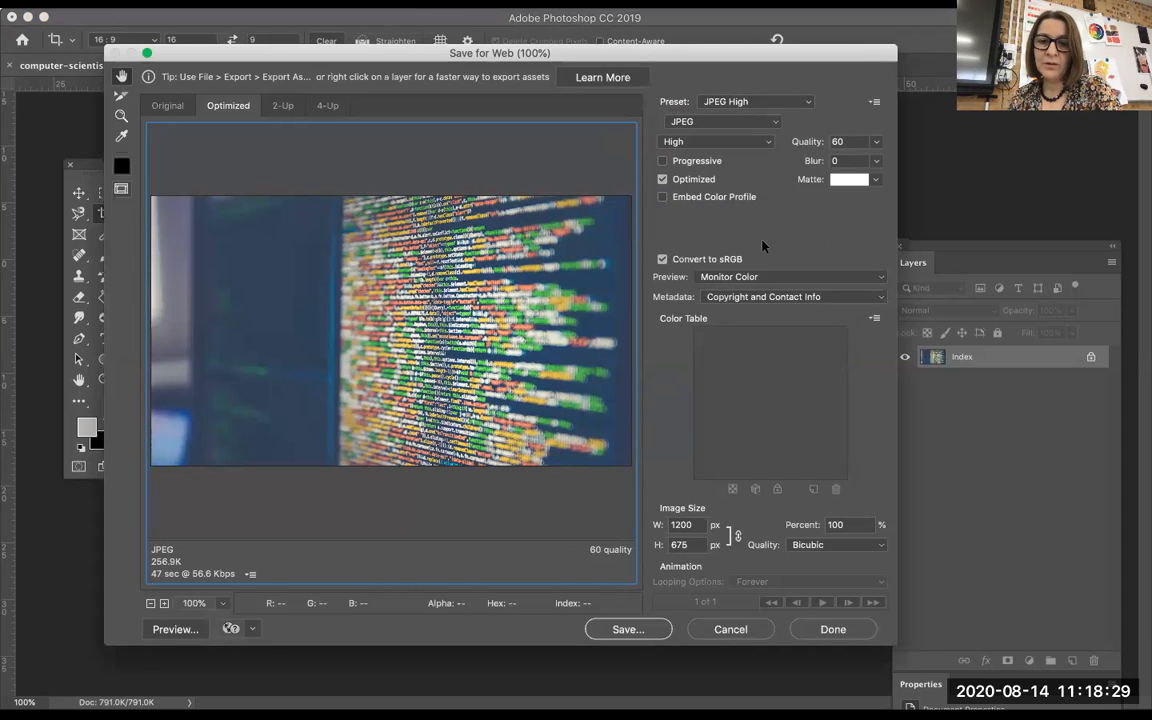
Set the export height to 500 px with linked proportions and save it to the Desktop as computer-scientist.jpg.
double_click(692, 544)
type("5")
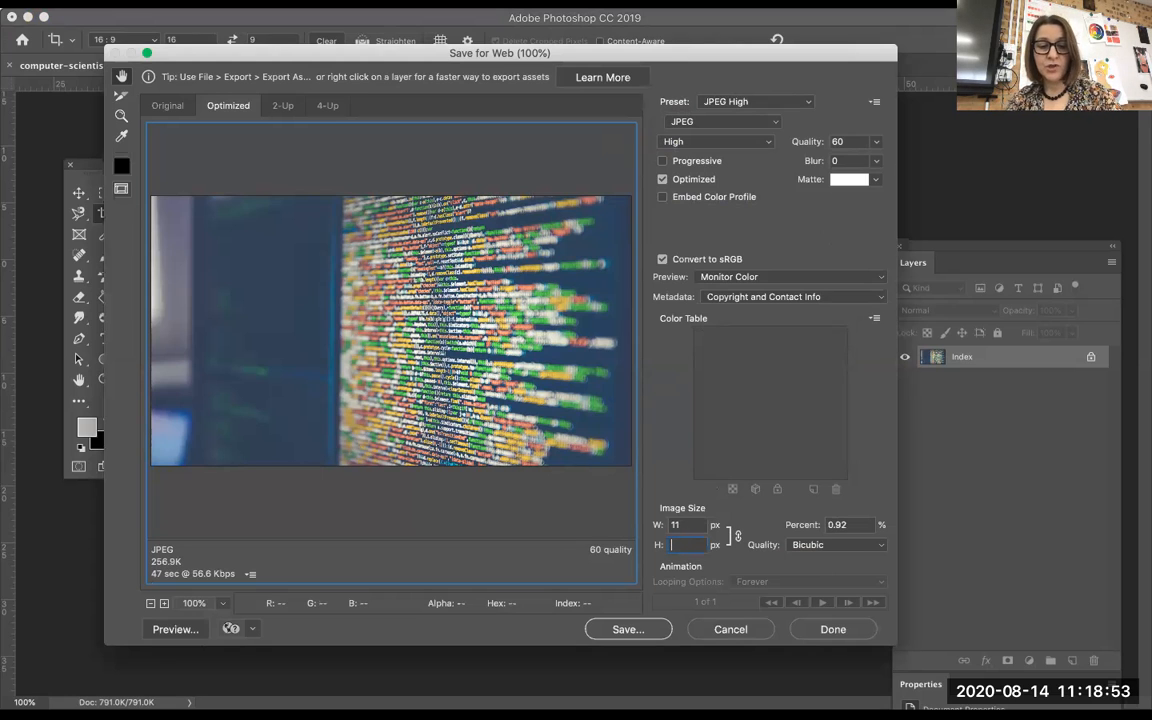
type("00")
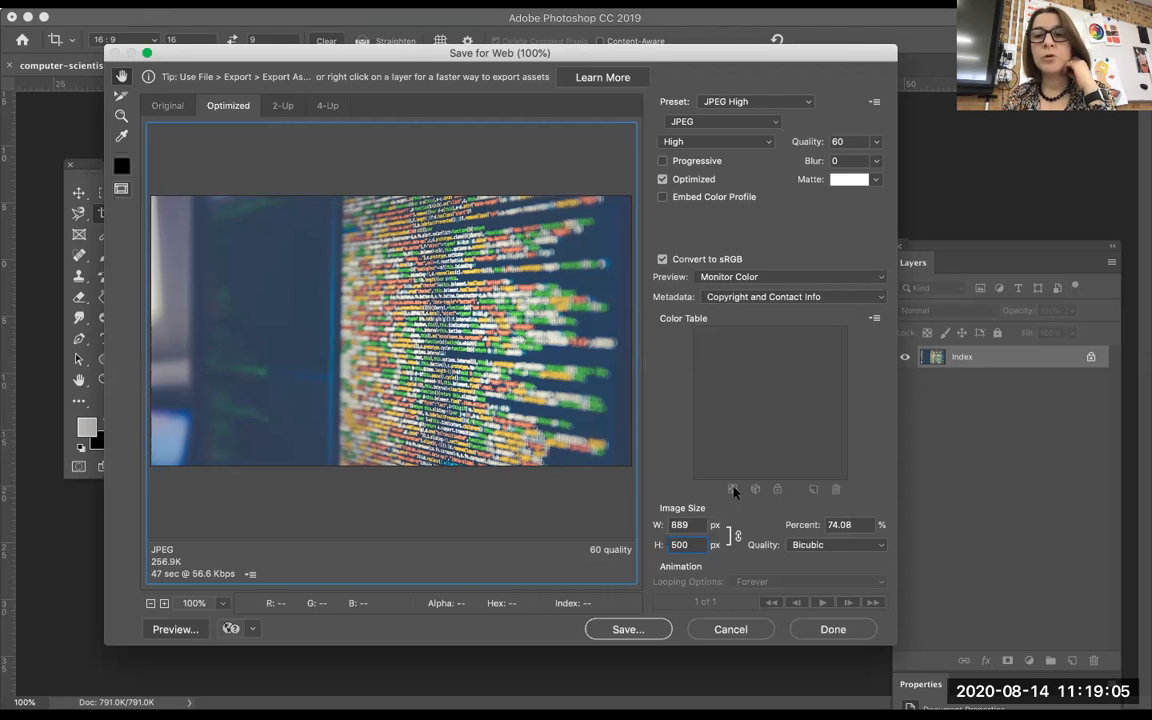
left_click(622, 630)
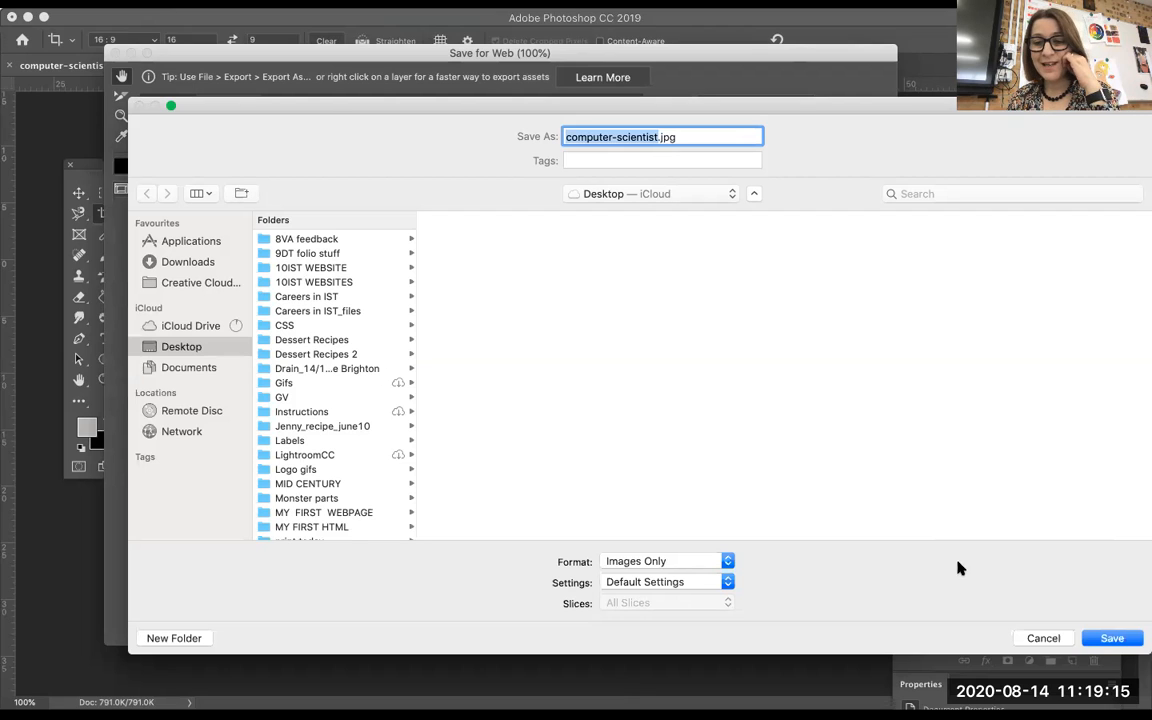
left_click(1108, 638)
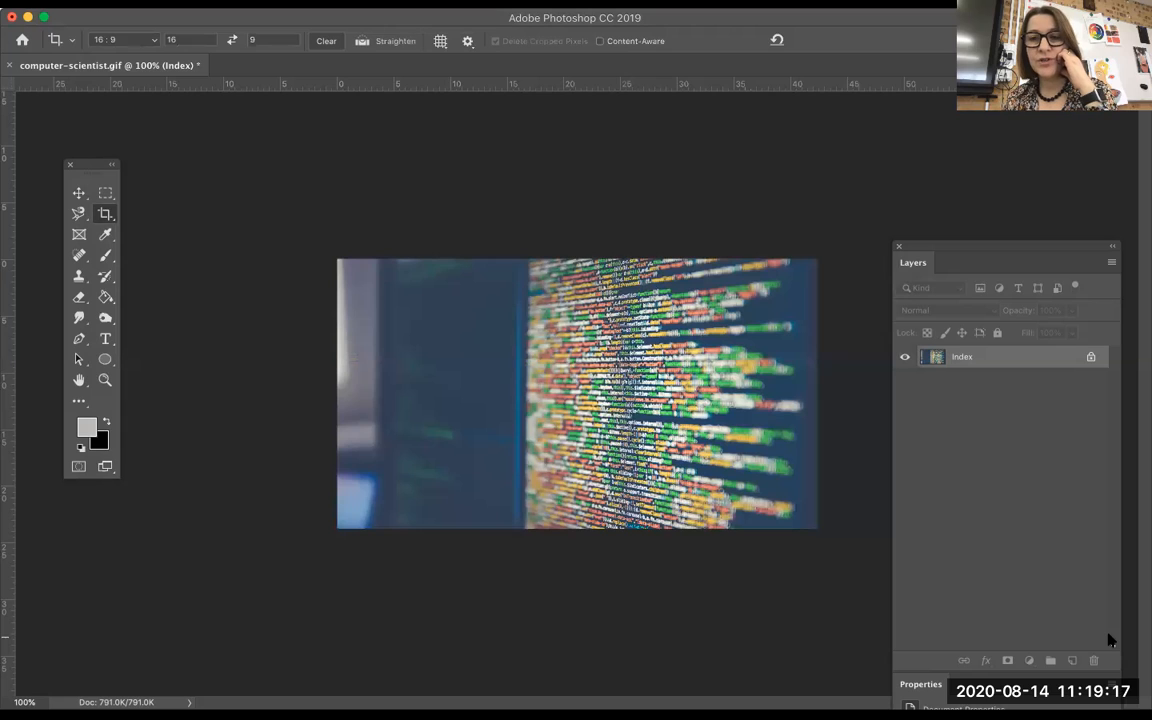